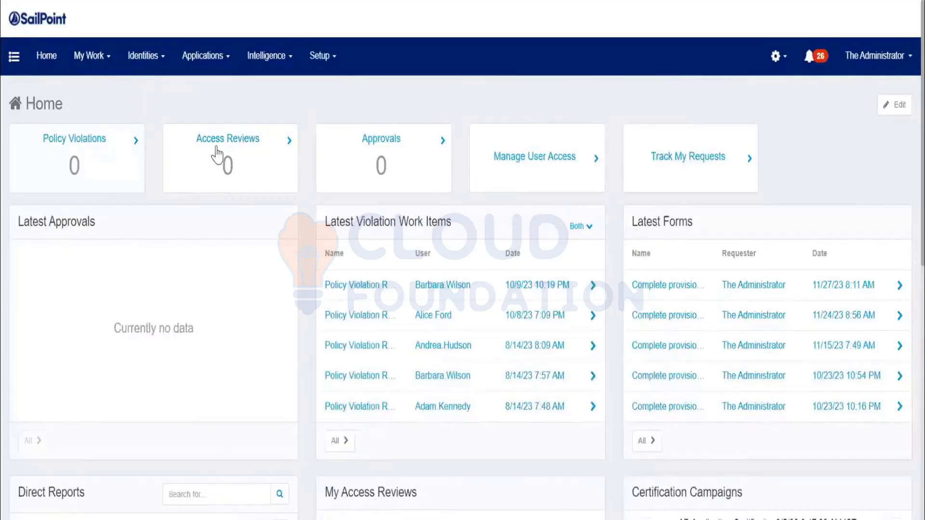
Open the Batch Requests page and start a new batch request
{"action": "left_click", "coordinate": [359, 351]}
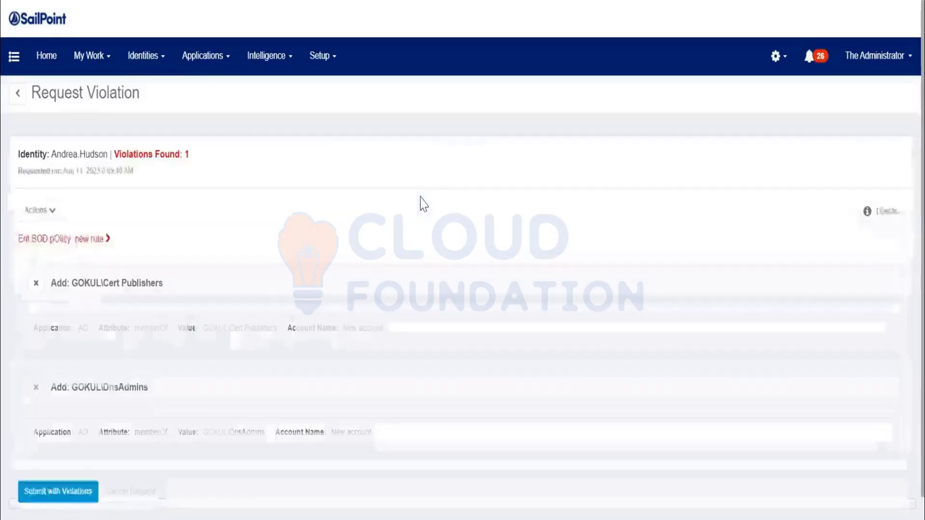
{"action": "left_click", "coordinate": [322, 72]}
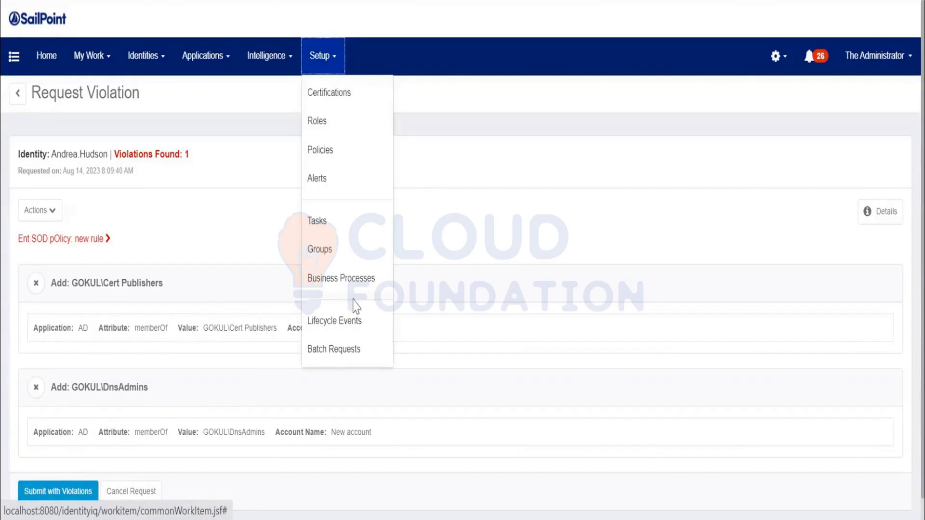
{"action": "left_click", "coordinate": [356, 352]}
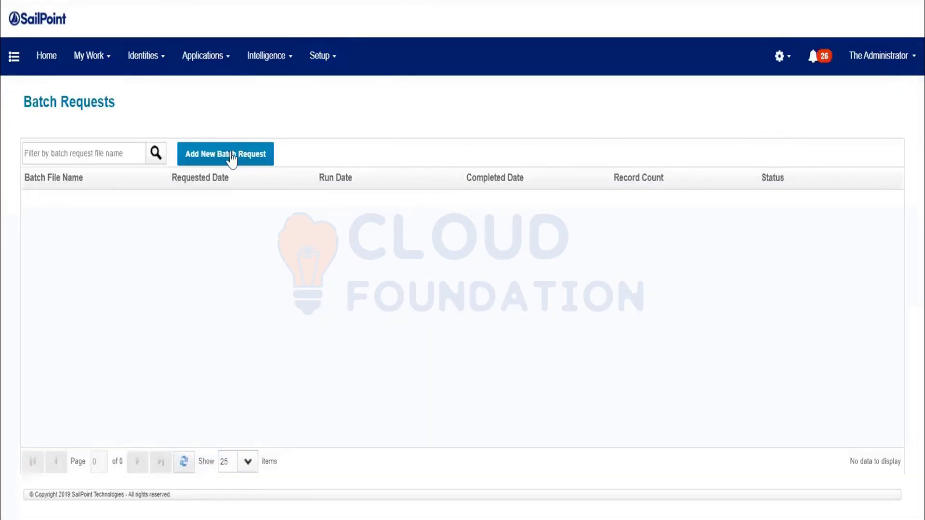
{"action": "left_click", "coordinate": [231, 155]}
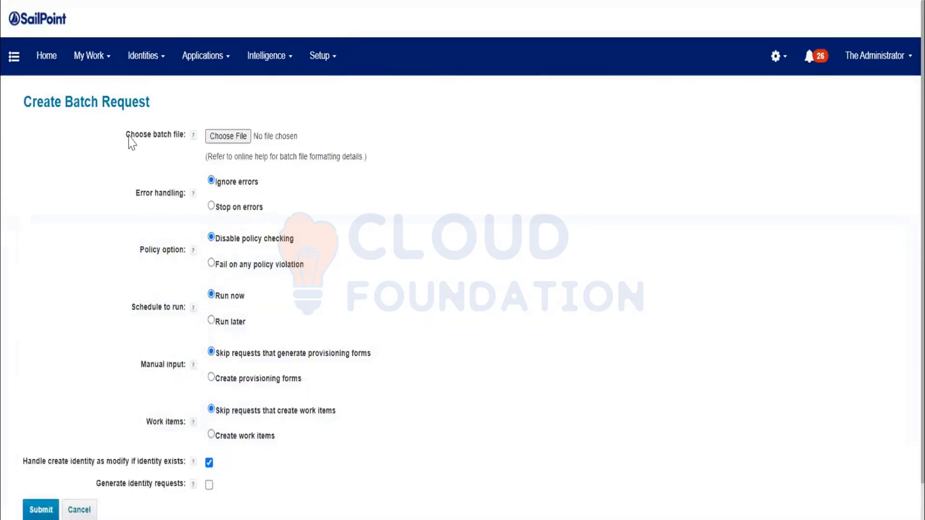
Examine the batch file, error handling, manual input and work item options of the batch request form
{"action": "left_click_drag", "start_coordinate": [130, 136], "coordinate": [193, 144]}
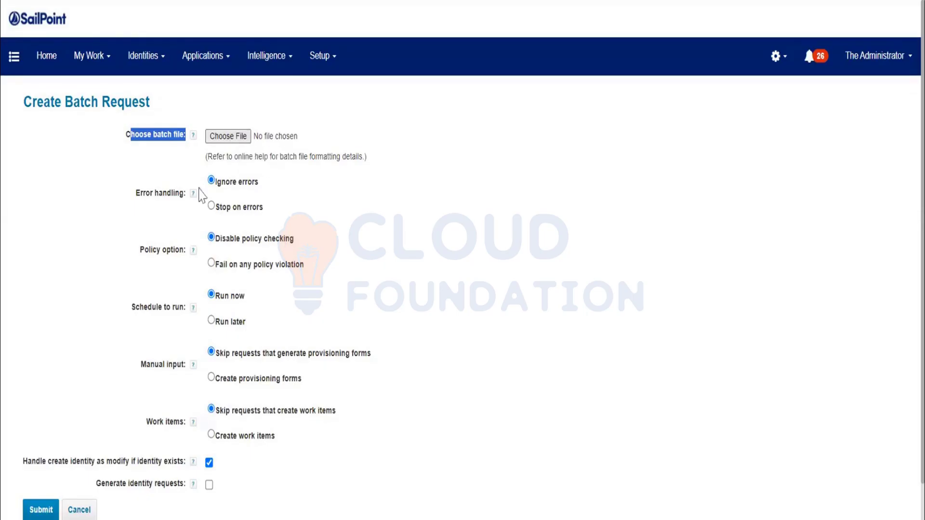
{"action": "left_click", "coordinate": [135, 197]}
{"action": "left_click_drag", "start_coordinate": [134, 198], "coordinate": [186, 197]}
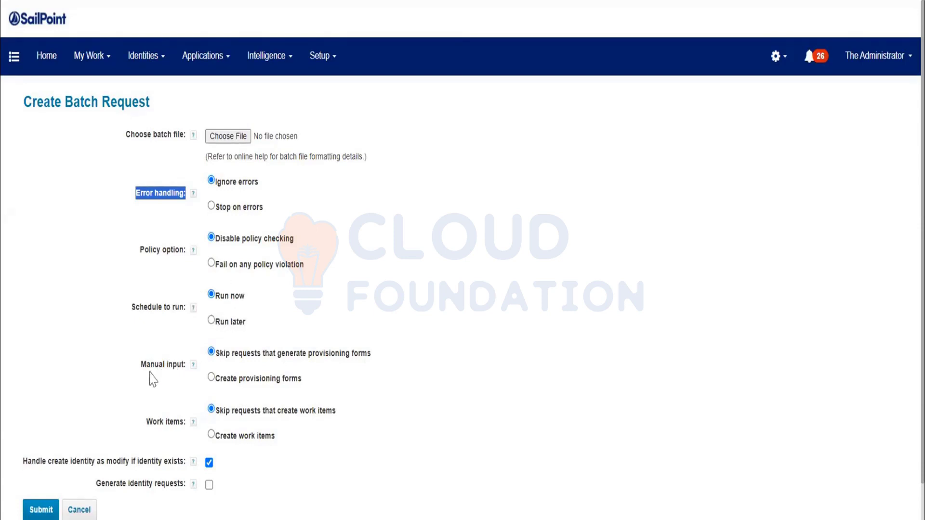
{"action": "left_click_drag", "start_coordinate": [140, 364], "coordinate": [174, 376]}
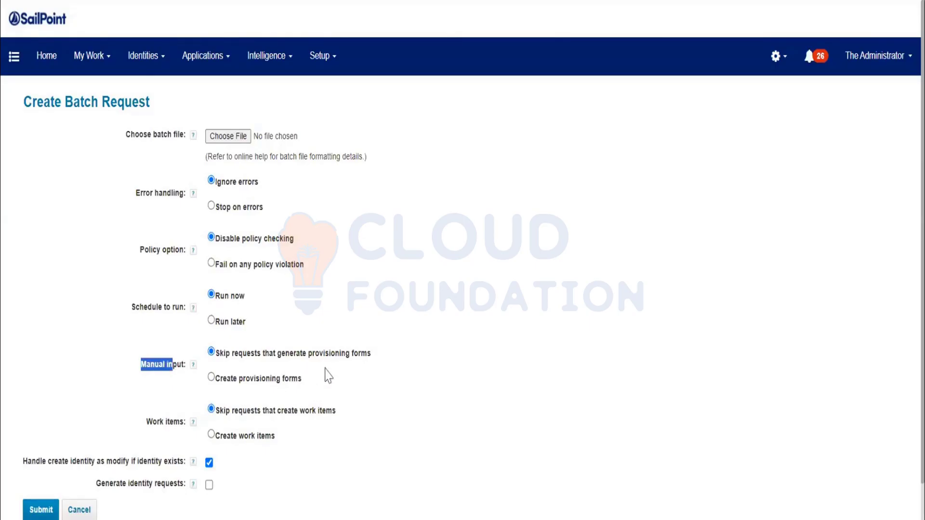
{"action": "left_click_drag", "start_coordinate": [309, 356], "coordinate": [380, 359]}
{"action": "left_click", "coordinate": [336, 354]}
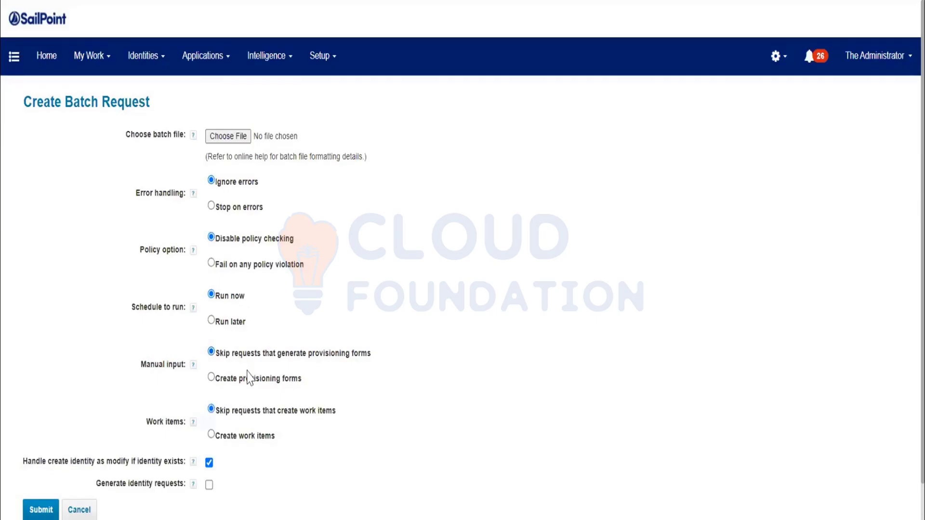
{"action": "left_click", "coordinate": [211, 377]}
{"action": "left_click", "coordinate": [212, 351]}
{"action": "scroll", "coordinate": [311, 345], "scroll_direction": "down", "scroll_amount": 1}
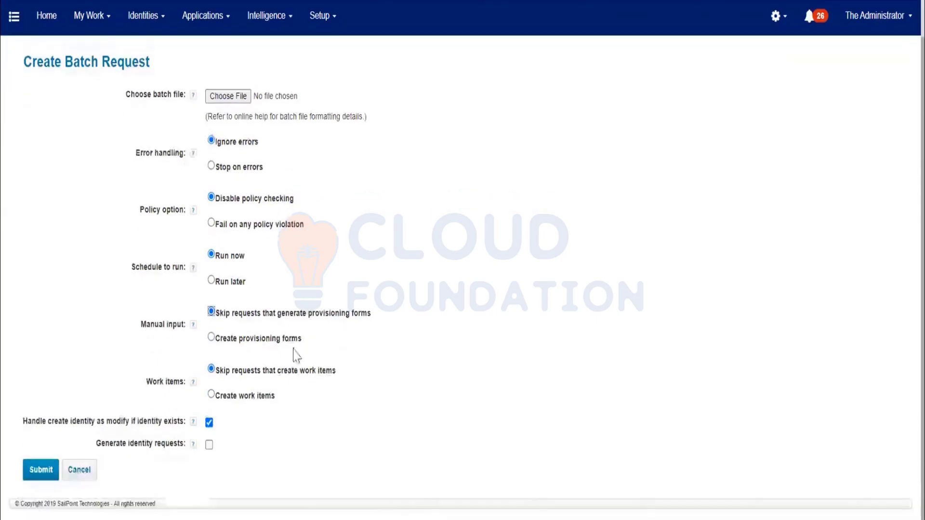
{"action": "triple_click", "coordinate": [144, 385]}
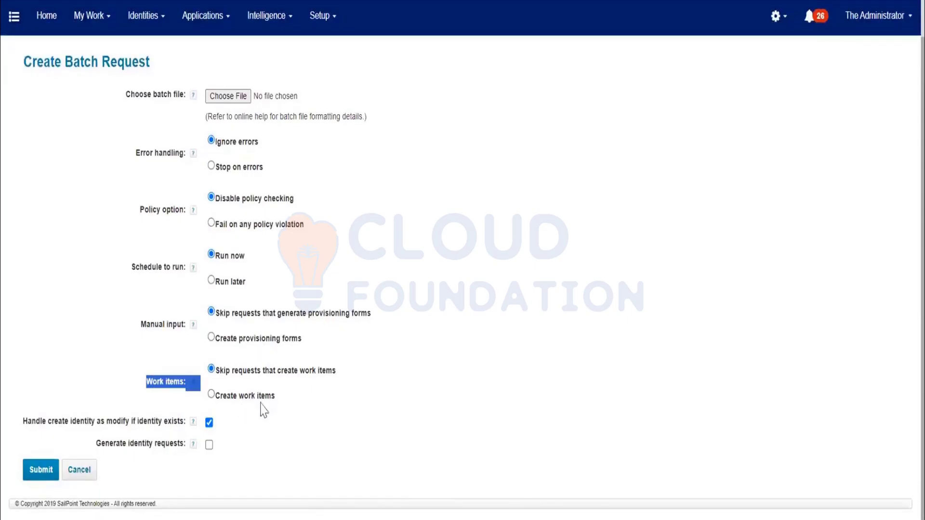
{"action": "left_click", "coordinate": [275, 385]}
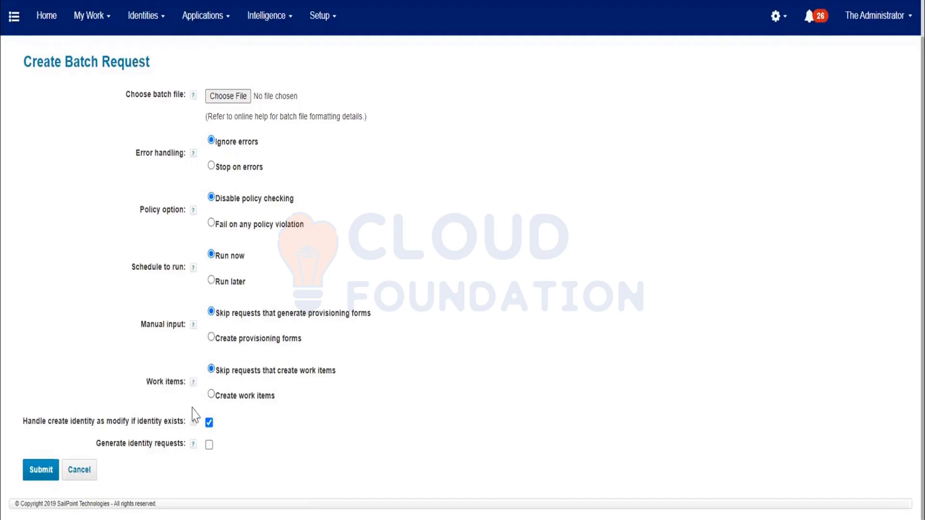
Check the existing-identity handling option and enable Generate identity requests for the batch request
{"action": "left_click_drag", "start_coordinate": [26, 422], "coordinate": [105, 430]}
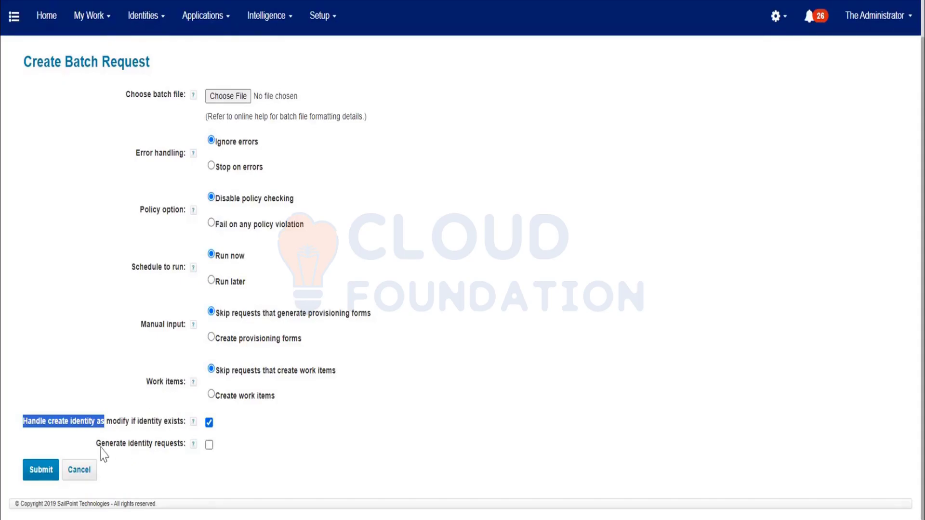
{"action": "left_click_drag", "start_coordinate": [94, 444], "coordinate": [204, 454]}
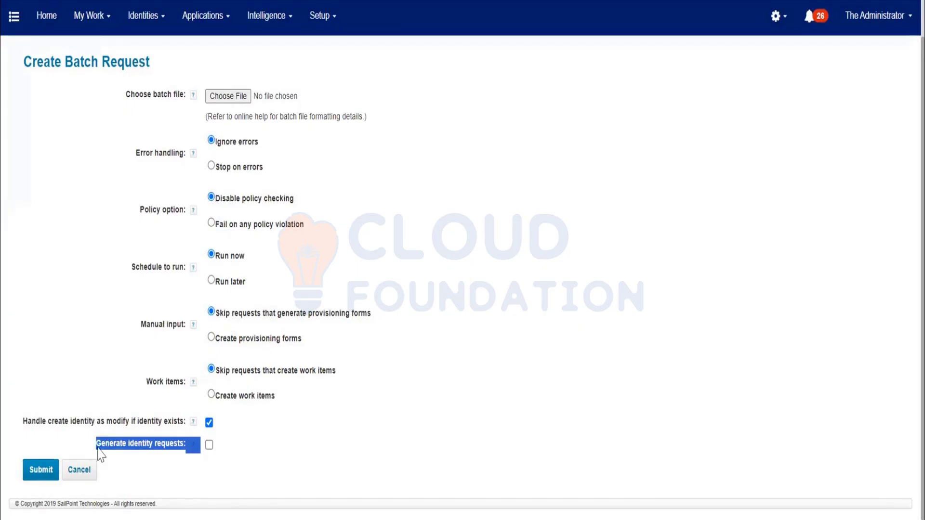
{"action": "left_click", "coordinate": [117, 446]}
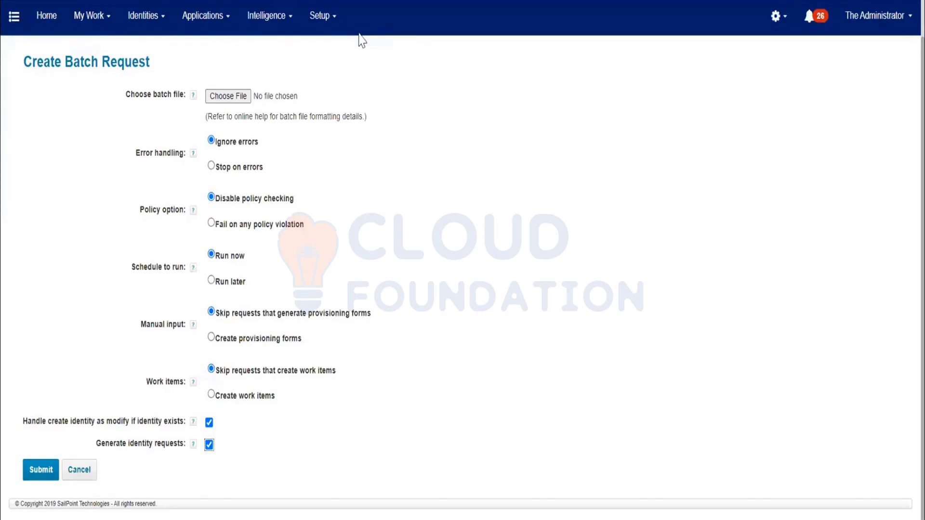
Switch to the BatchReq - Creation sheet in Excel and fit the operation column's width to its contents
{"action": "key", "text": "alt+Tab"}
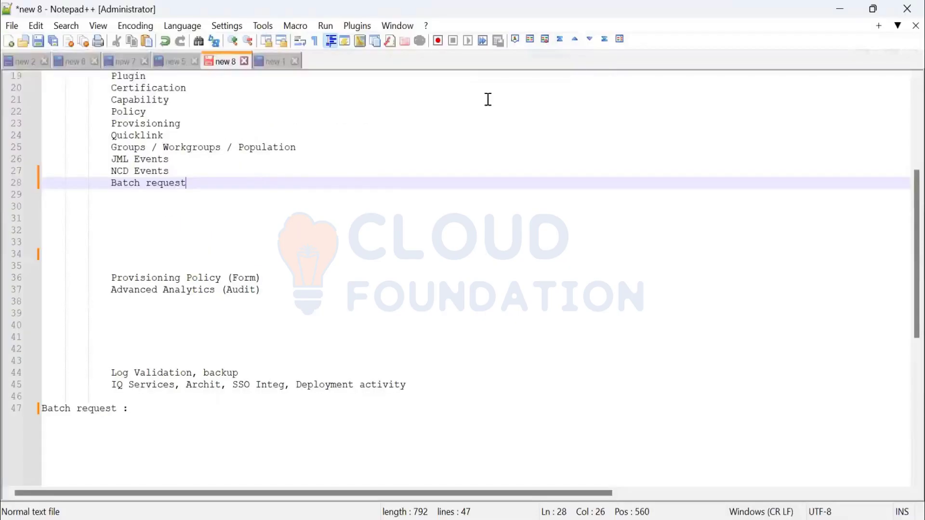
{"action": "left_click", "coordinate": [313, 384]}
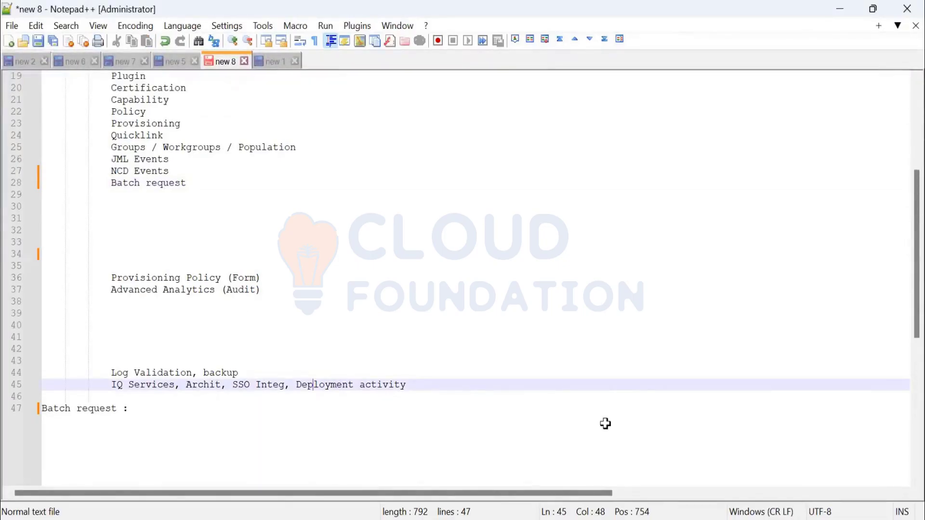
{"action": "key", "text": "alt+Tab"}
{"action": "left_click", "coordinate": [135, 231]}
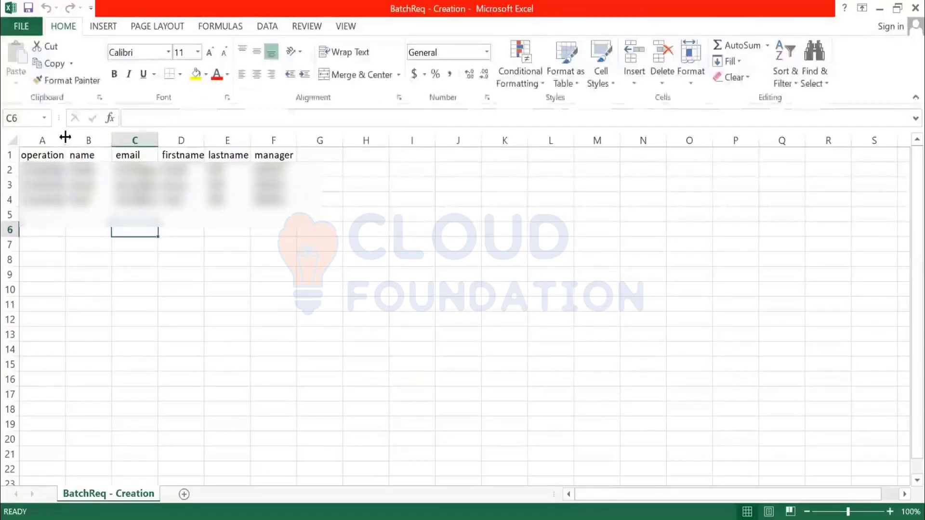
{"action": "double_click", "coordinate": [65, 140]}
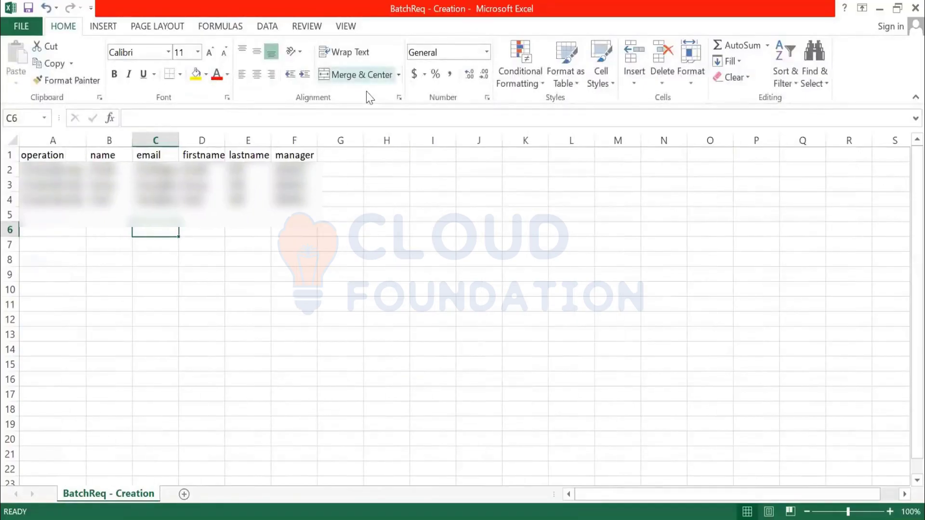
Examine the operation values, the name-to-manager column headers and the name entries in the BatchReq - Creation sheet
{"action": "key", "text": "alt+Tab"}
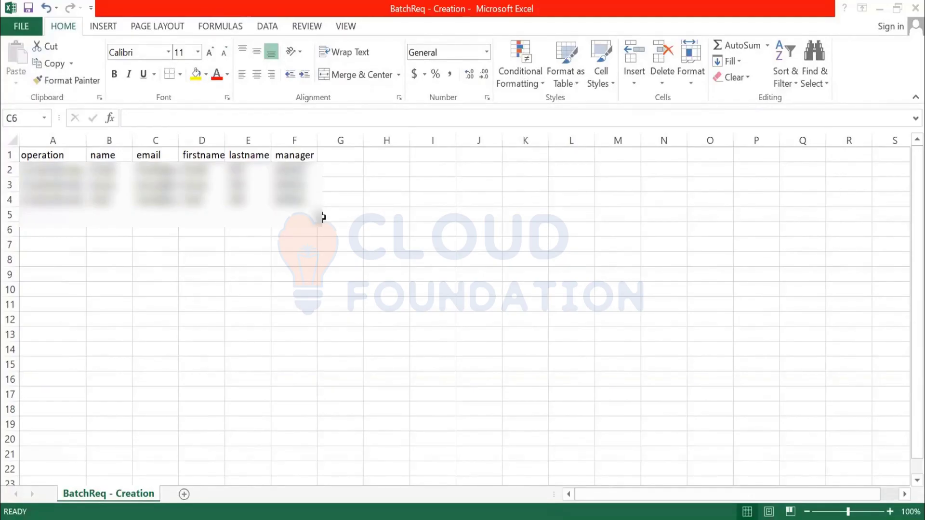
{"action": "left_click_drag", "start_coordinate": [77, 170], "coordinate": [53, 199]}
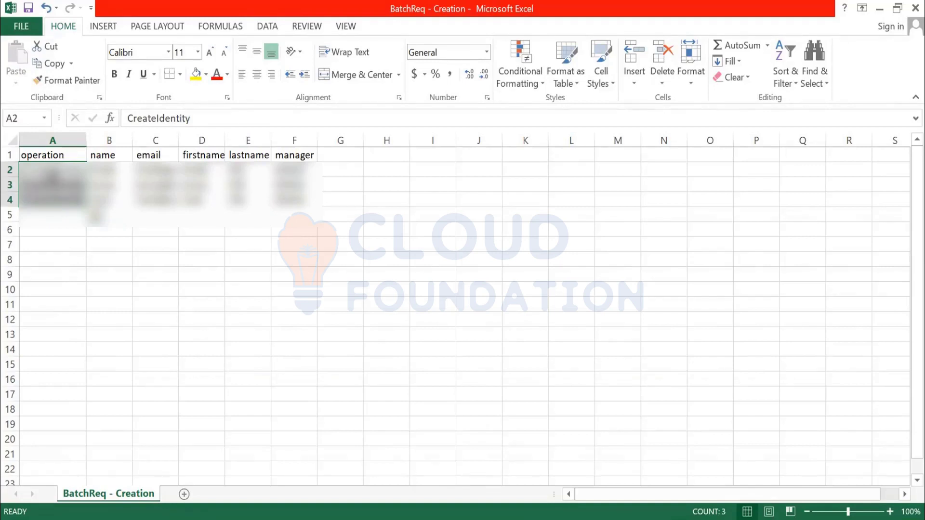
{"action": "left_click_drag", "start_coordinate": [103, 154], "coordinate": [314, 154]}
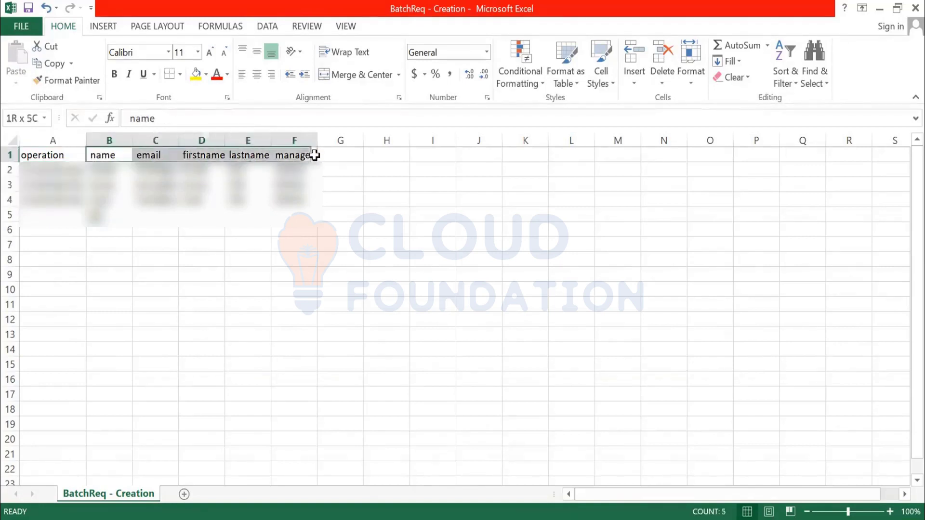
{"action": "left_click_drag", "start_coordinate": [102, 169], "coordinate": [103, 200]}
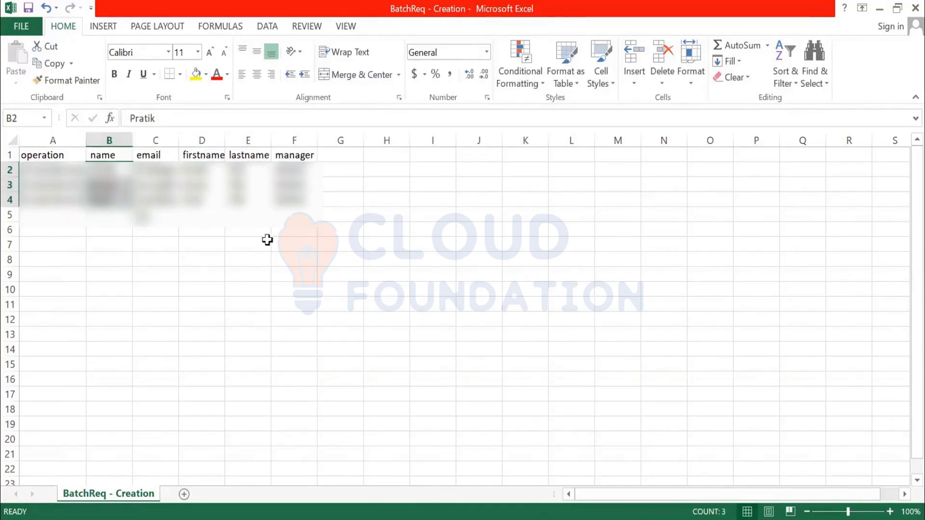
{"action": "left_click", "coordinate": [289, 244]}
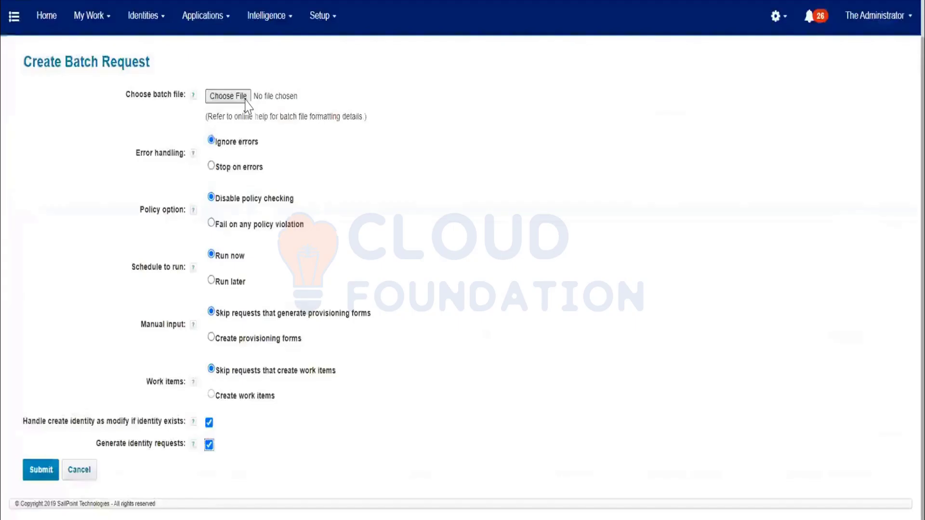
Switch back to SailPoint, choose BatchReq - Creation.csv from the local disk as the batch file and submit the request
{"action": "left_click", "coordinate": [245, 98]}
{"action": "left_click", "coordinate": [68, 357]}
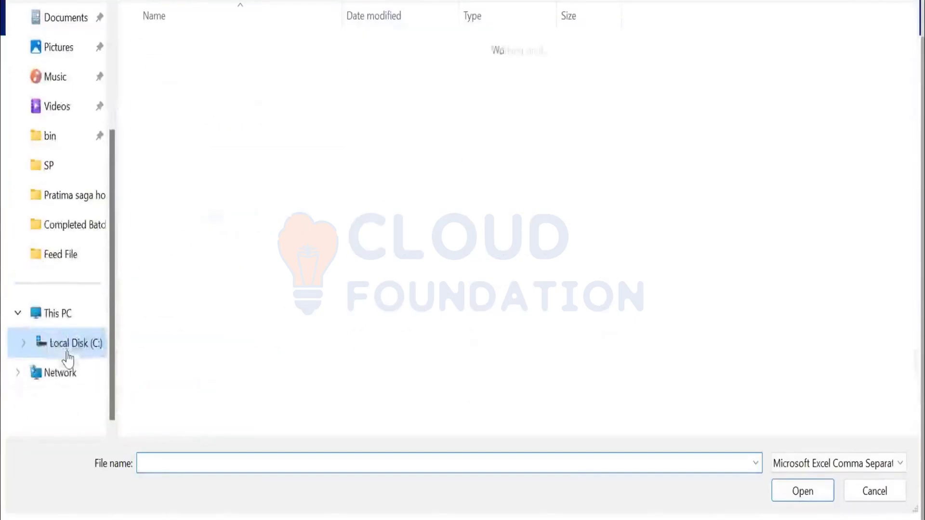
{"action": "left_click", "coordinate": [160, 336]}
{"action": "left_click", "coordinate": [802, 491]}
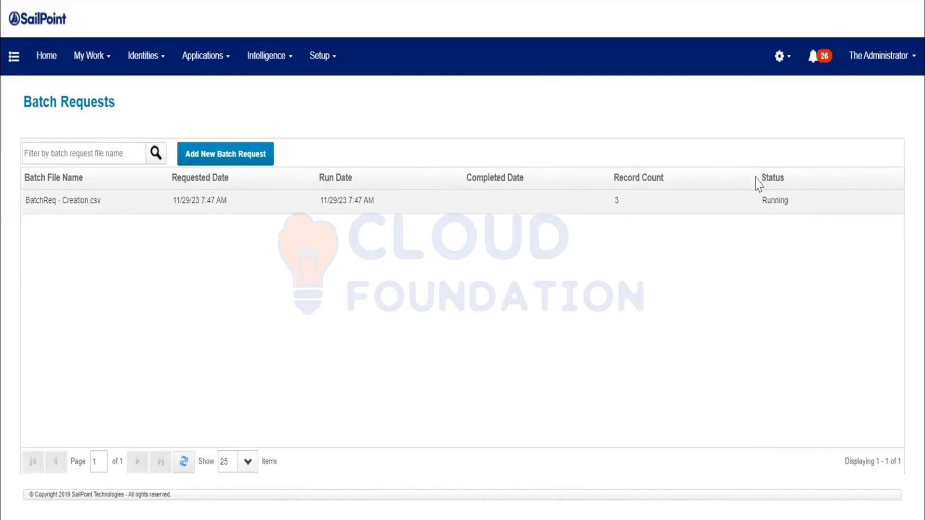
Open the details of the BatchReq - Creation.csv request and check its total, completed, error and invalid record figures
{"action": "left_click", "coordinate": [322, 204]}
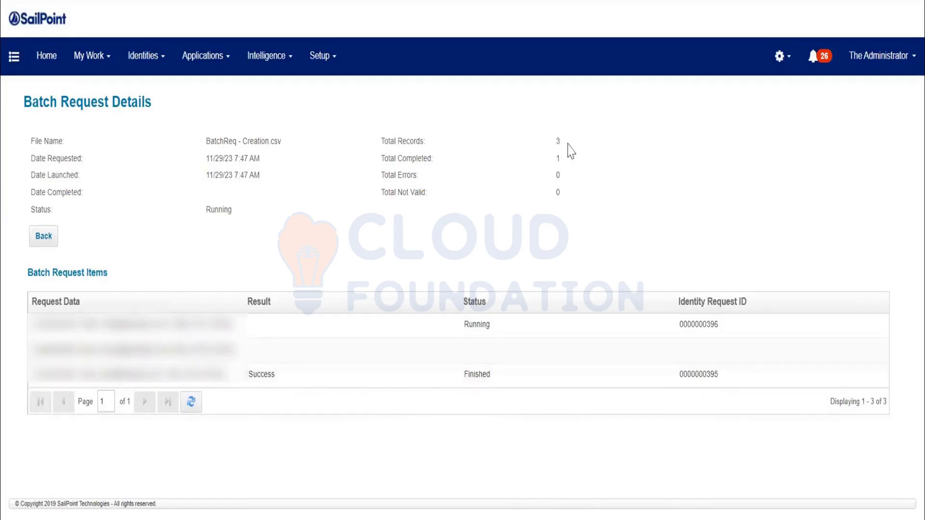
{"action": "triple_click", "coordinate": [386, 141]}
{"action": "left_click", "coordinate": [452, 170]}
{"action": "left_click_drag", "start_coordinate": [451, 173], "coordinate": [481, 190]}
{"action": "left_click", "coordinate": [480, 190]}
Duplicate the browser tab with the batch request details and recheck the total and completed record figures
{"action": "right_click", "coordinate": [128, 1]}
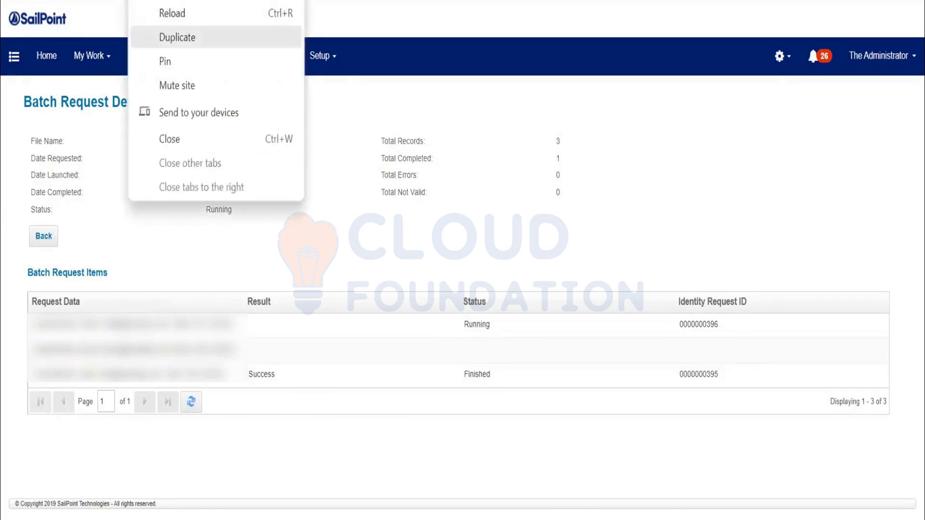
{"action": "left_click", "coordinate": [182, 35]}
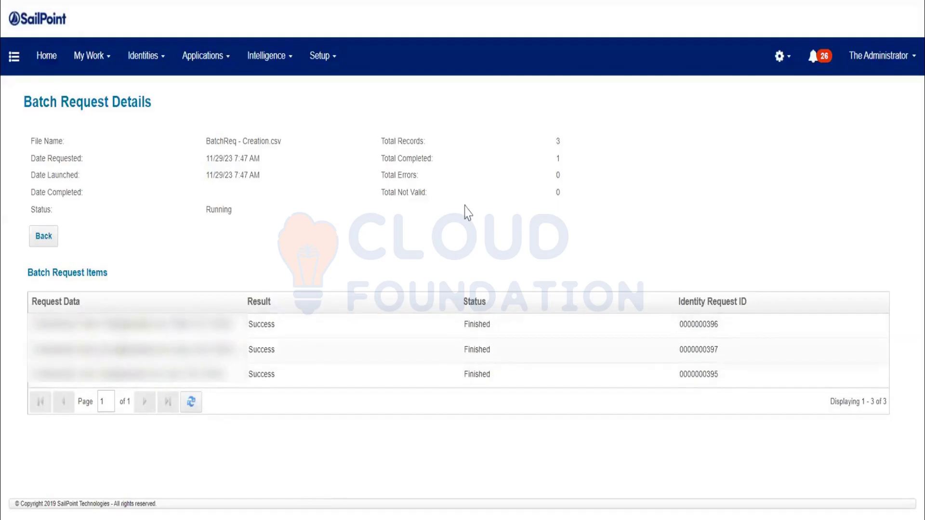
{"action": "left_click_drag", "start_coordinate": [415, 138], "coordinate": [392, 159]}
{"action": "left_click", "coordinate": [394, 156]}
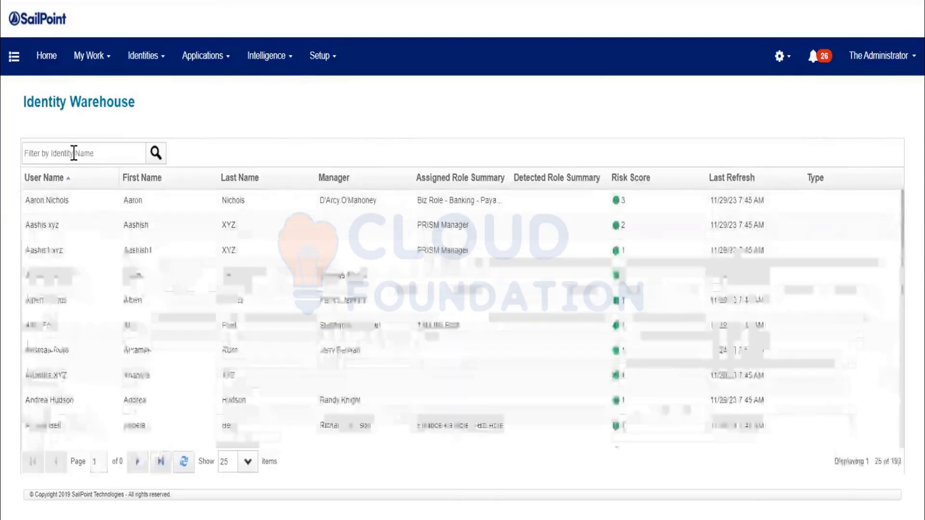
Filter the Identity Warehouse by the first name of a user from the batch file and open that identity
{"action": "left_click", "coordinate": [74, 152]}
{"action": "type", "text": "y"}
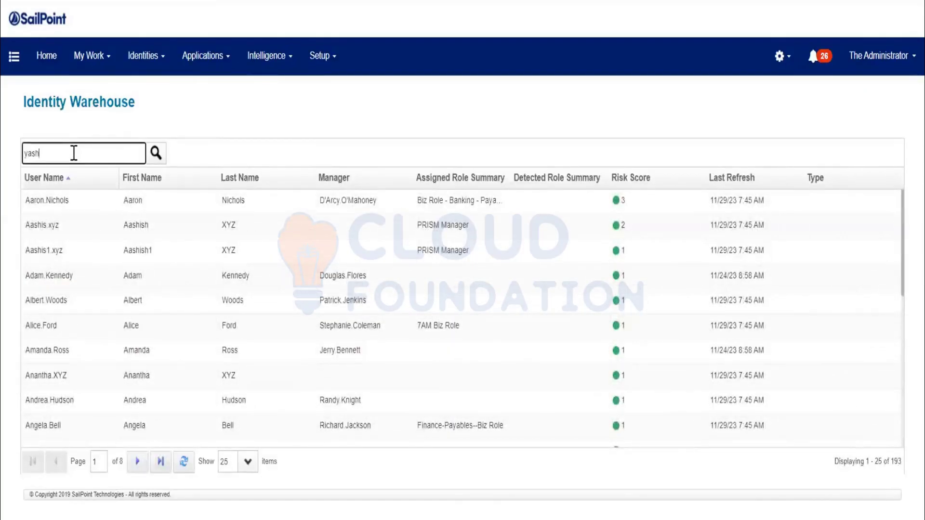
{"action": "type", "text": "ash"}
{"action": "key", "text": "Return"}
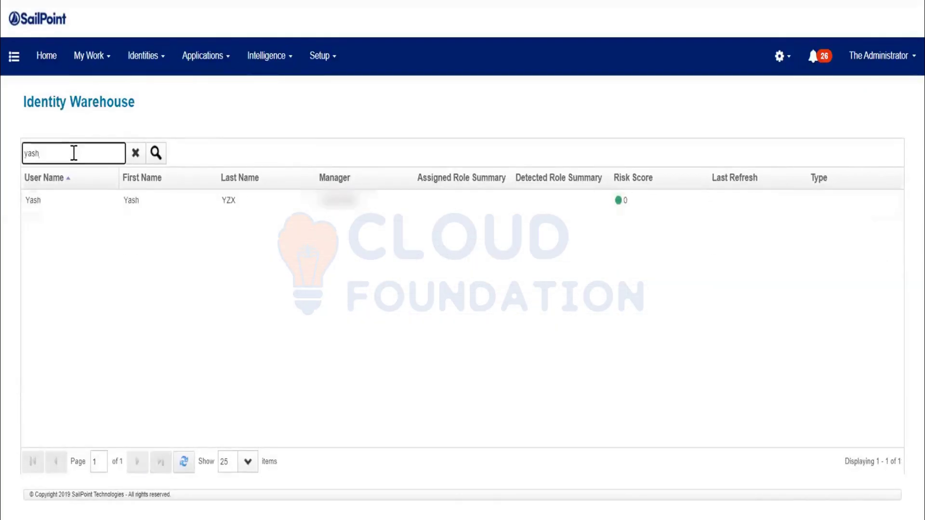
{"action": "left_click", "coordinate": [353, 210]}
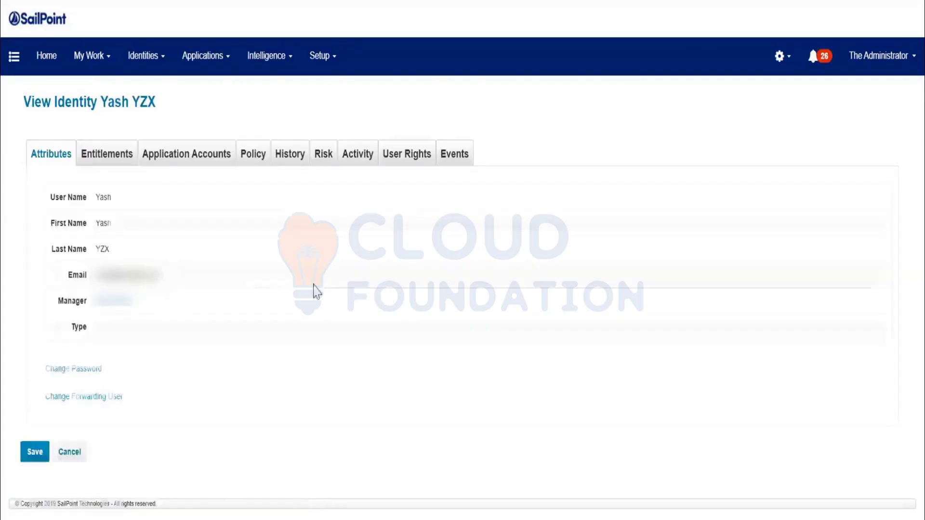
Review the identity's attributes, application accounts and events, checking the source of the Joiner event
{"action": "left_click_drag", "start_coordinate": [85, 185], "coordinate": [111, 226]}
{"action": "left_click", "coordinate": [177, 160]}
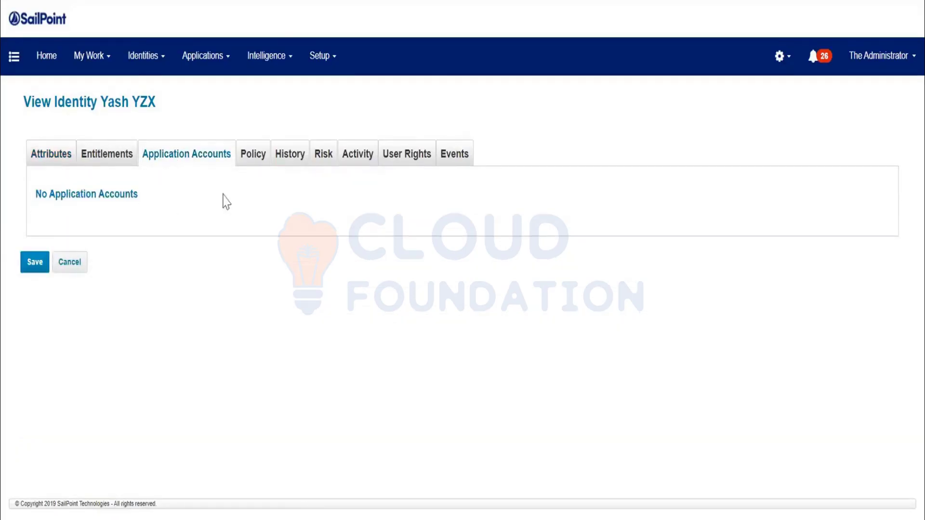
{"action": "left_click", "coordinate": [458, 159]}
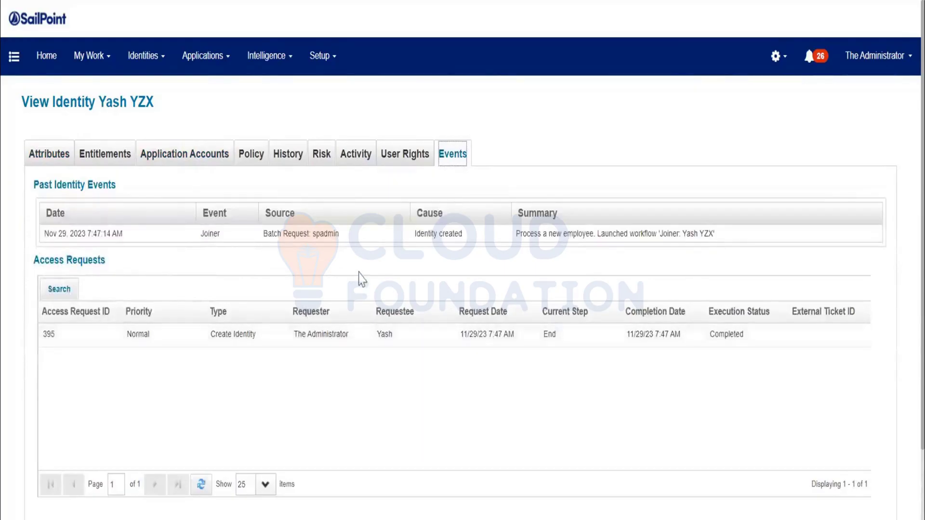
{"action": "left_click_drag", "start_coordinate": [343, 235], "coordinate": [231, 243]}
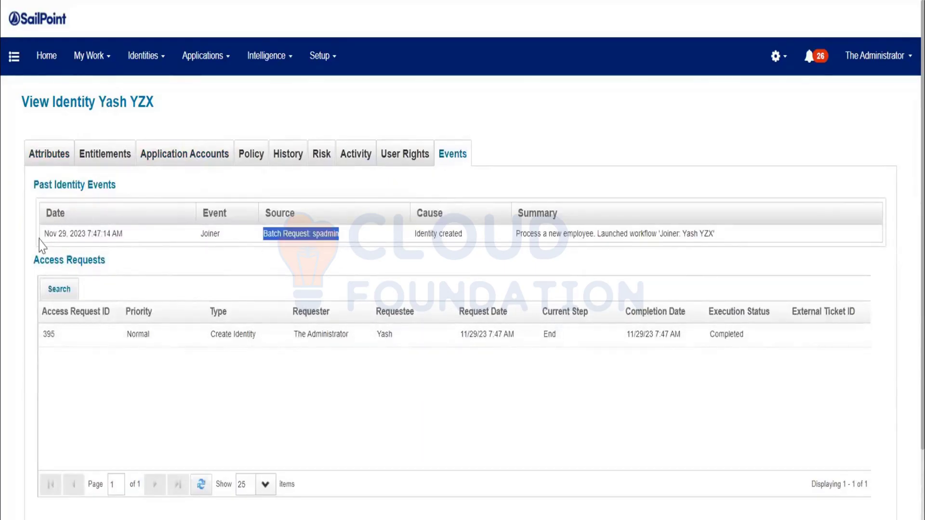
Check the date, source, cause and summary of the identity's Joiner event in the past identity events
{"action": "left_click_drag", "start_coordinate": [48, 232], "coordinate": [626, 266]}
{"action": "left_click", "coordinate": [428, 239]}
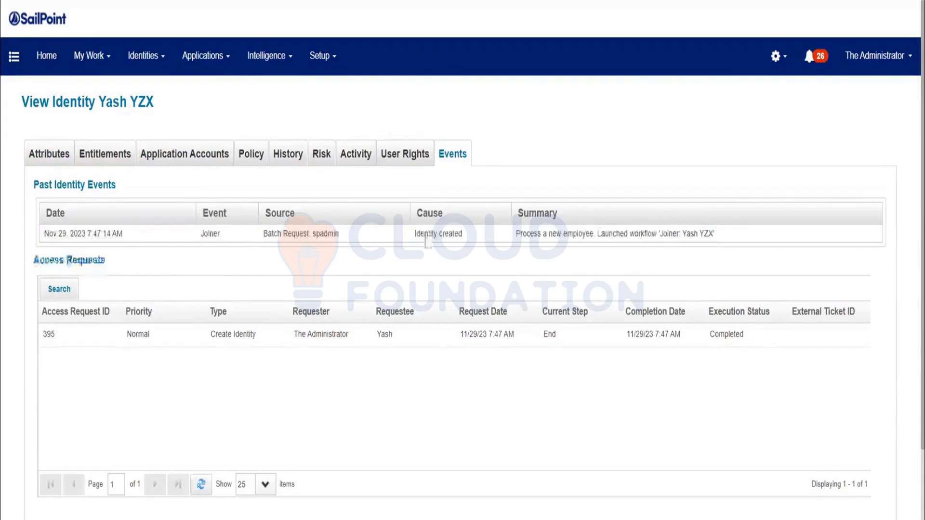
{"action": "left_click_drag", "start_coordinate": [415, 236], "coordinate": [477, 240]}
{"action": "left_click", "coordinate": [476, 234]}
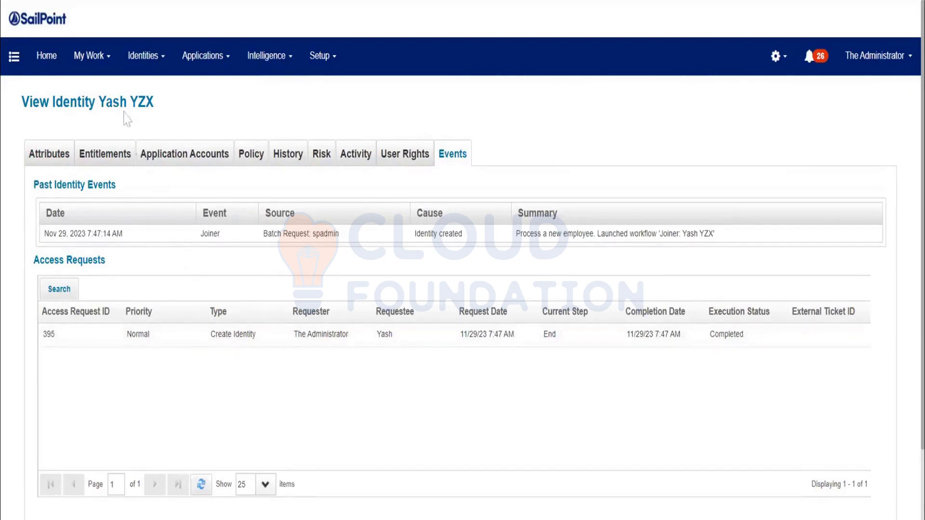
Open the access requests and review the latest Create Identity request's requester, request ID and completion status
{"action": "mouse_move", "coordinate": [103, 87]}
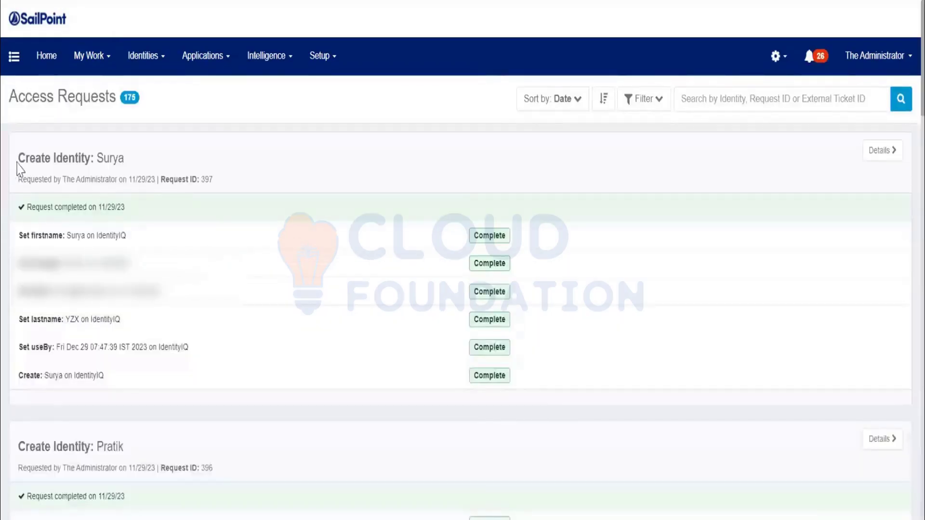
{"action": "left_click_drag", "start_coordinate": [17, 155], "coordinate": [173, 190]}
{"action": "left_click", "coordinate": [372, 206]}
{"action": "left_click_drag", "start_coordinate": [62, 181], "coordinate": [254, 208]}
{"action": "left_click", "coordinate": [568, 328]}
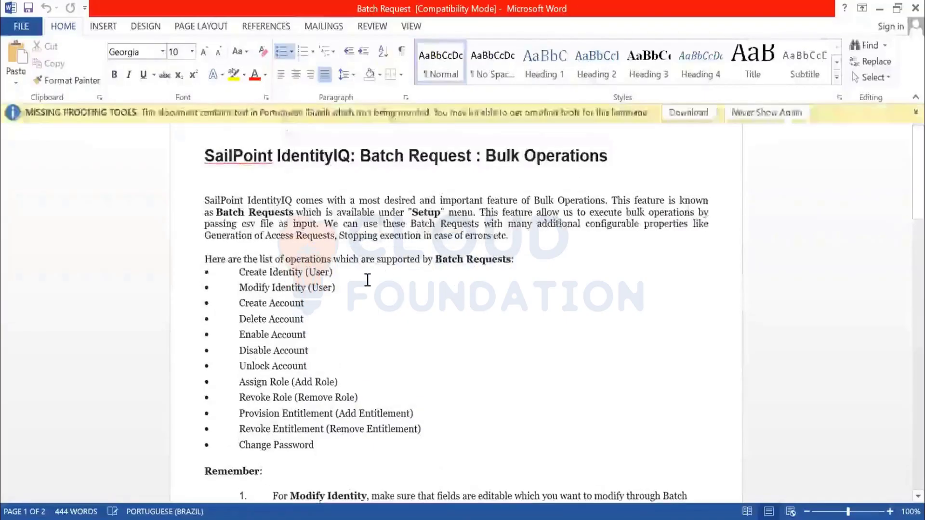
Switch to the Batch Request document in Word and review the supported bulk operations and the Remember notes
{"action": "scroll", "coordinate": [371, 278], "scroll_direction": "down", "scroll_amount": 3}
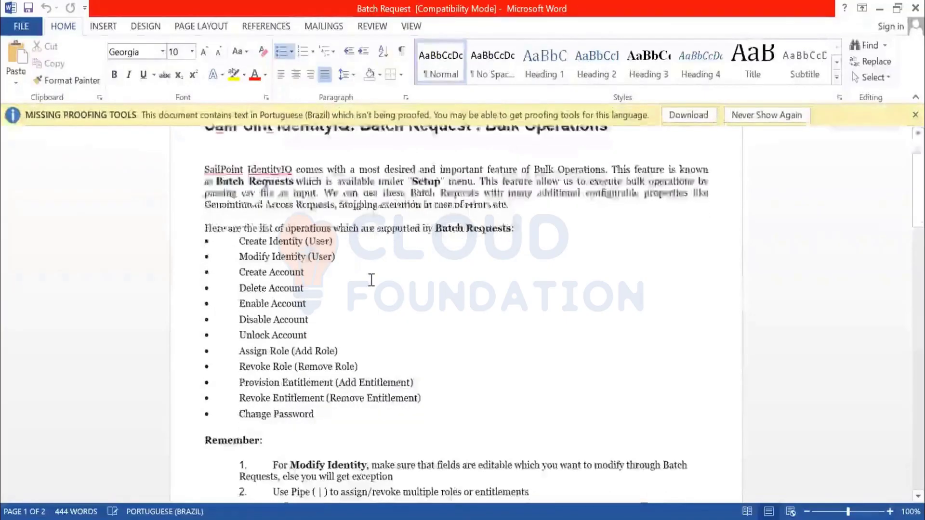
{"action": "left_click_drag", "start_coordinate": [241, 201], "coordinate": [343, 371]}
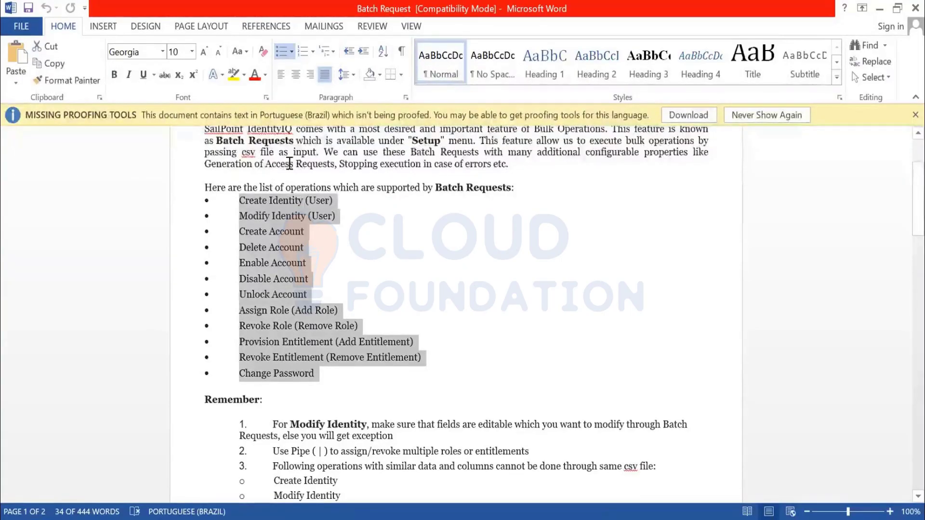
{"action": "left_click", "coordinate": [347, 312]}
{"action": "scroll", "coordinate": [310, 323], "scroll_direction": "down", "scroll_amount": 3}
{"action": "scroll", "coordinate": [310, 323], "scroll_direction": "down", "scroll_amount": 4}
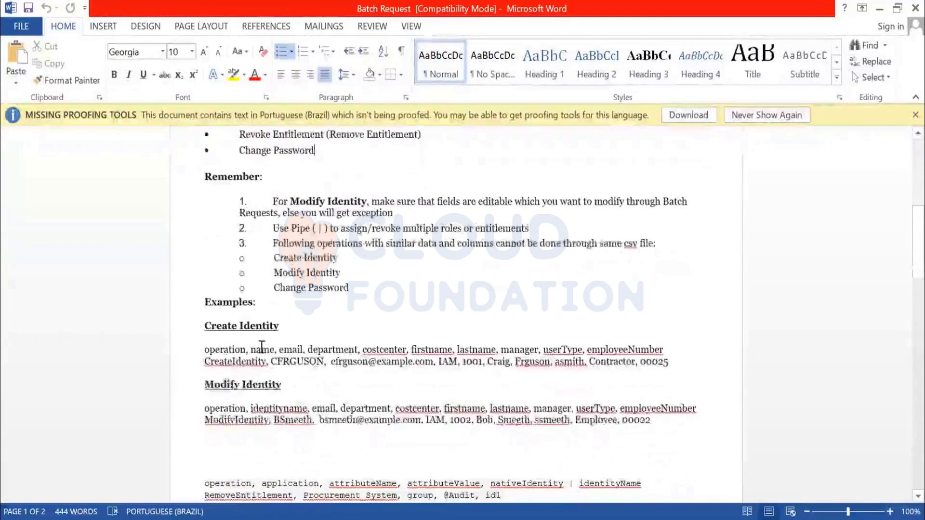
Review the CSV examples for Create Identity, Modify Identity, entitlements, roles and password changes, and leave the document
{"action": "left_click_drag", "start_coordinate": [214, 348], "coordinate": [637, 362]}
{"action": "scroll", "coordinate": [278, 400], "scroll_direction": "down", "scroll_amount": 3}
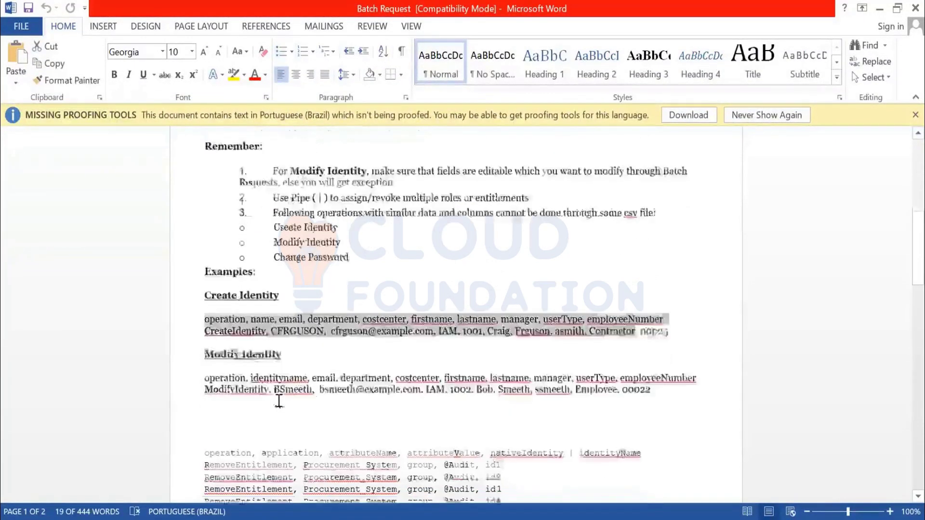
{"action": "left_click_drag", "start_coordinate": [219, 288], "coordinate": [258, 284]}
{"action": "scroll", "coordinate": [314, 326], "scroll_direction": "down", "scroll_amount": 20}
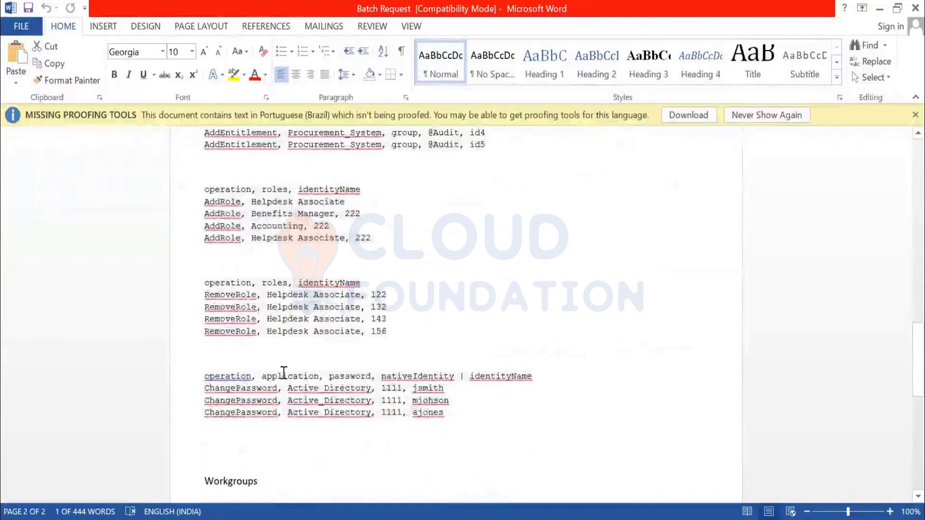
{"action": "scroll", "coordinate": [282, 374], "scroll_direction": "up", "scroll_amount": 15}
{"action": "scroll", "coordinate": [282, 373], "scroll_direction": "up", "scroll_amount": 8}
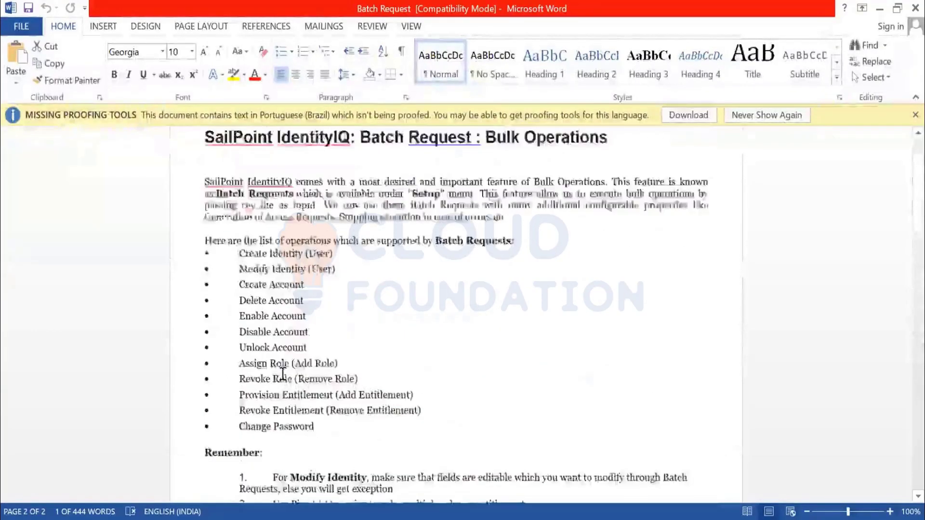
{"action": "left_click", "coordinate": [904, 5]}
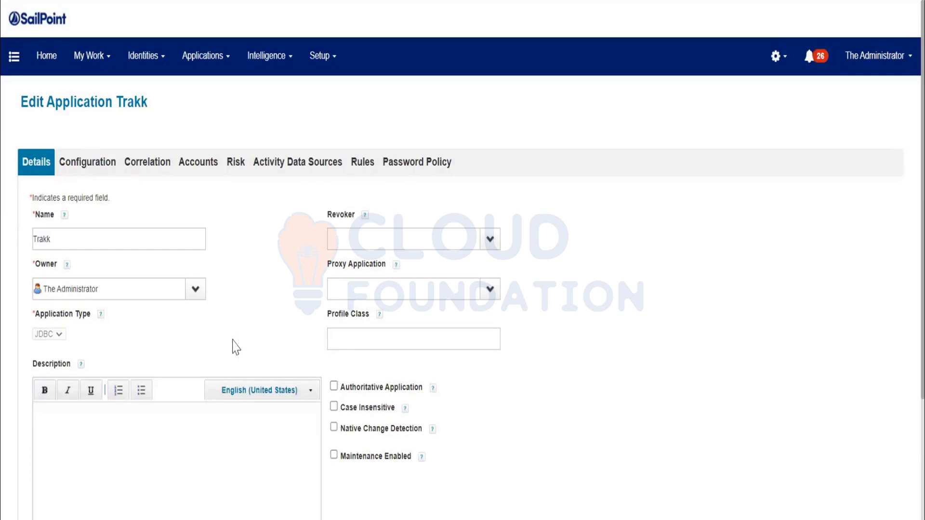
Open the provisioning policies in the configuration of the Trakk application
{"action": "left_click", "coordinate": [94, 166]}
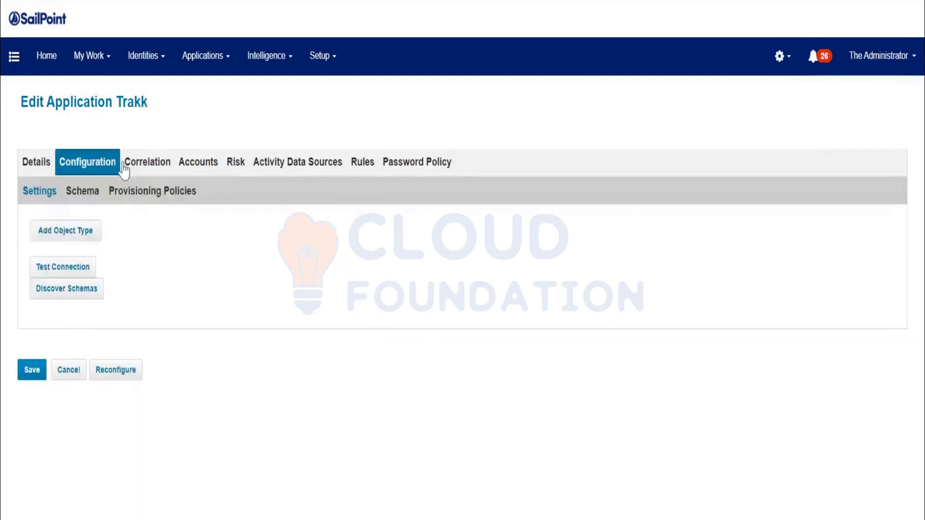
{"action": "left_click", "coordinate": [150, 192]}
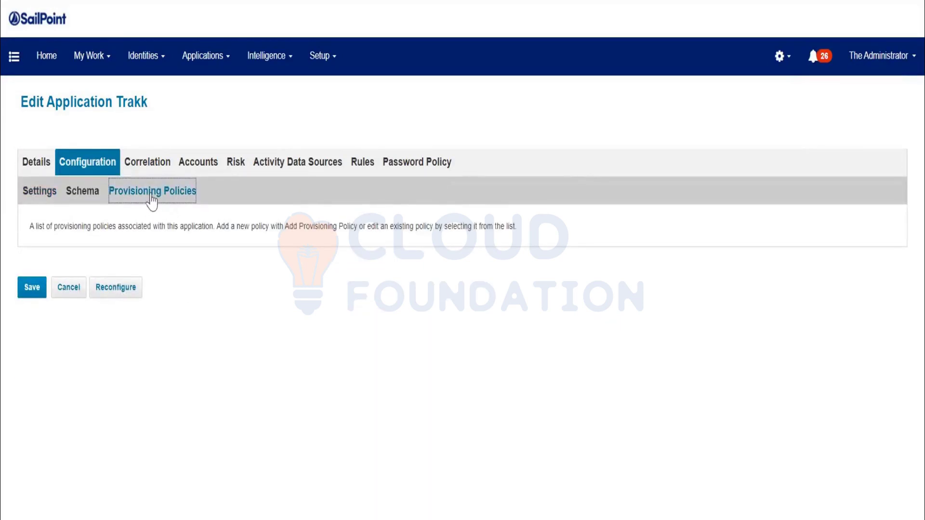